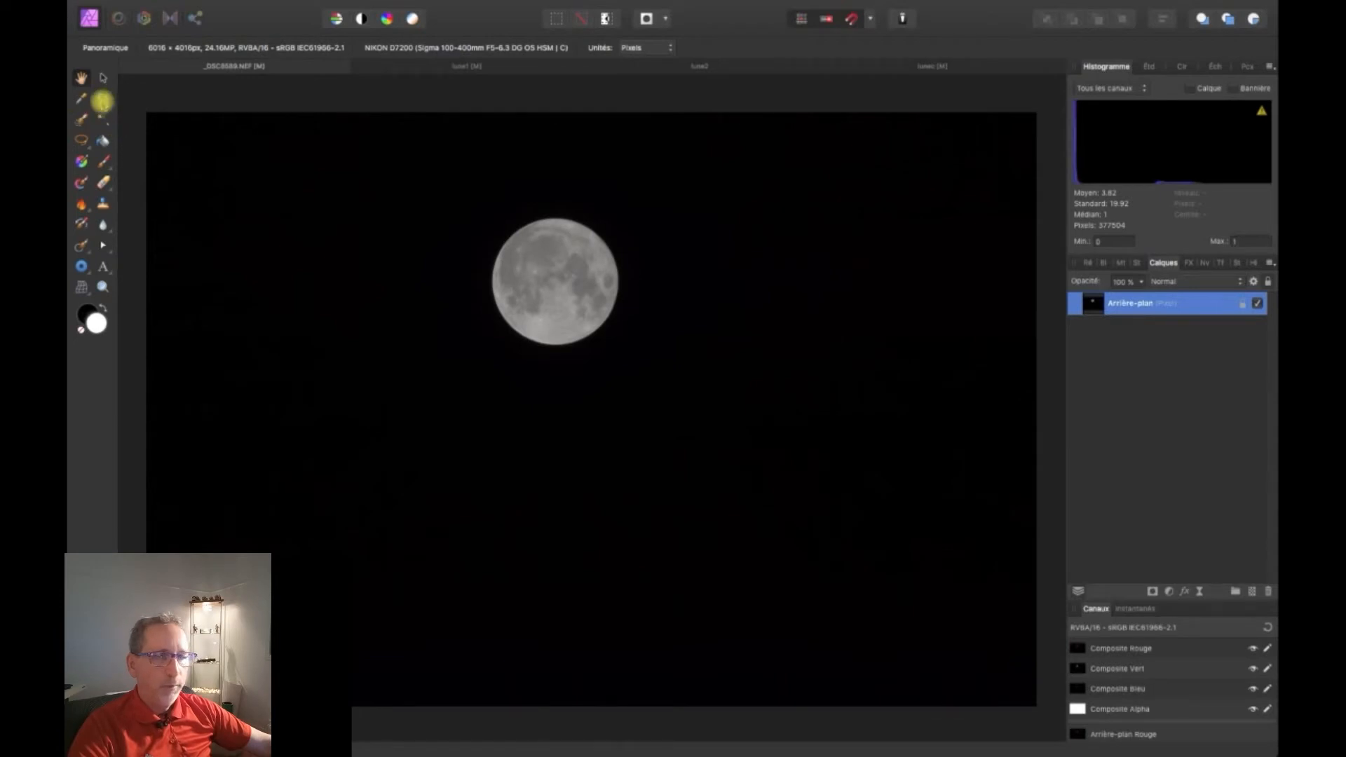
# Step: Crop the photo with the 1:1 preset to a square of about 2283 × 2283 px centred on the moon
pyautogui.click(103, 98)
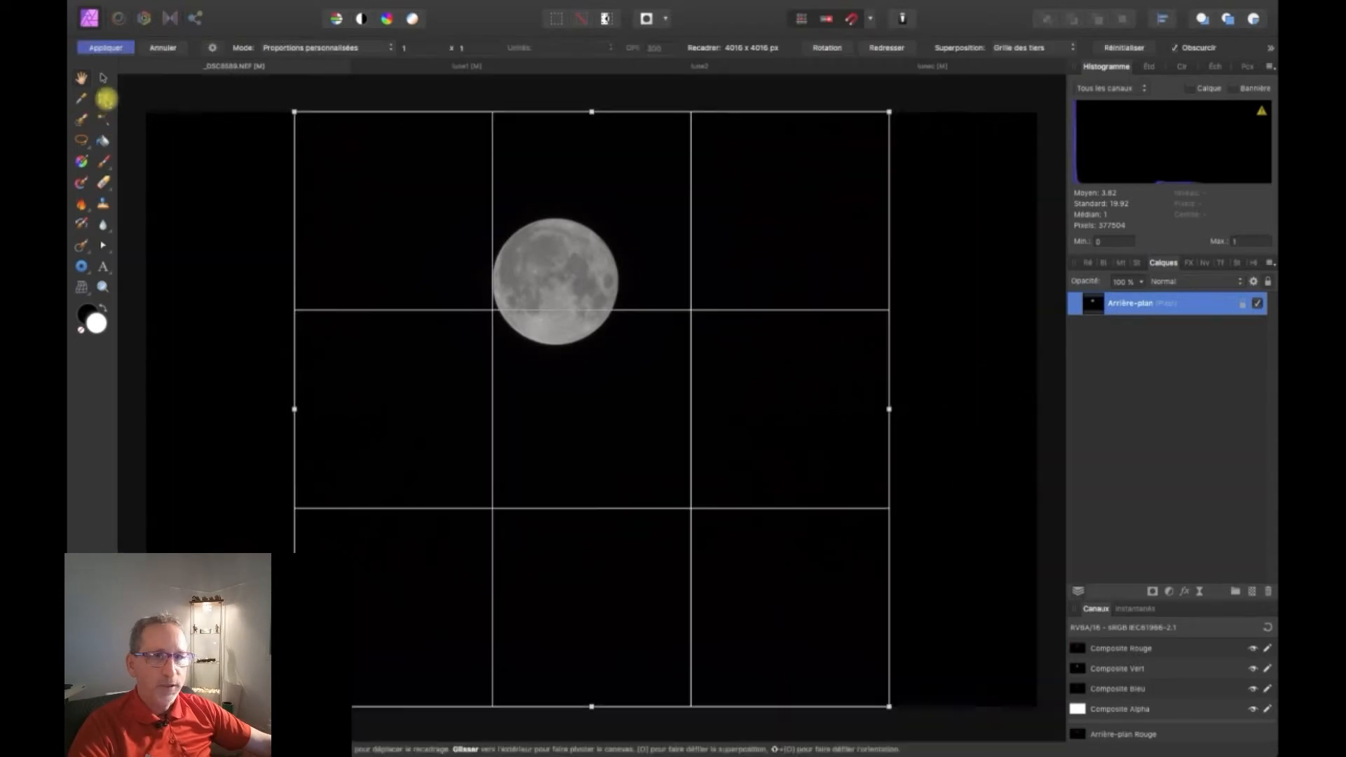
pyautogui.click(210, 49)
pyautogui.click(165, 112)
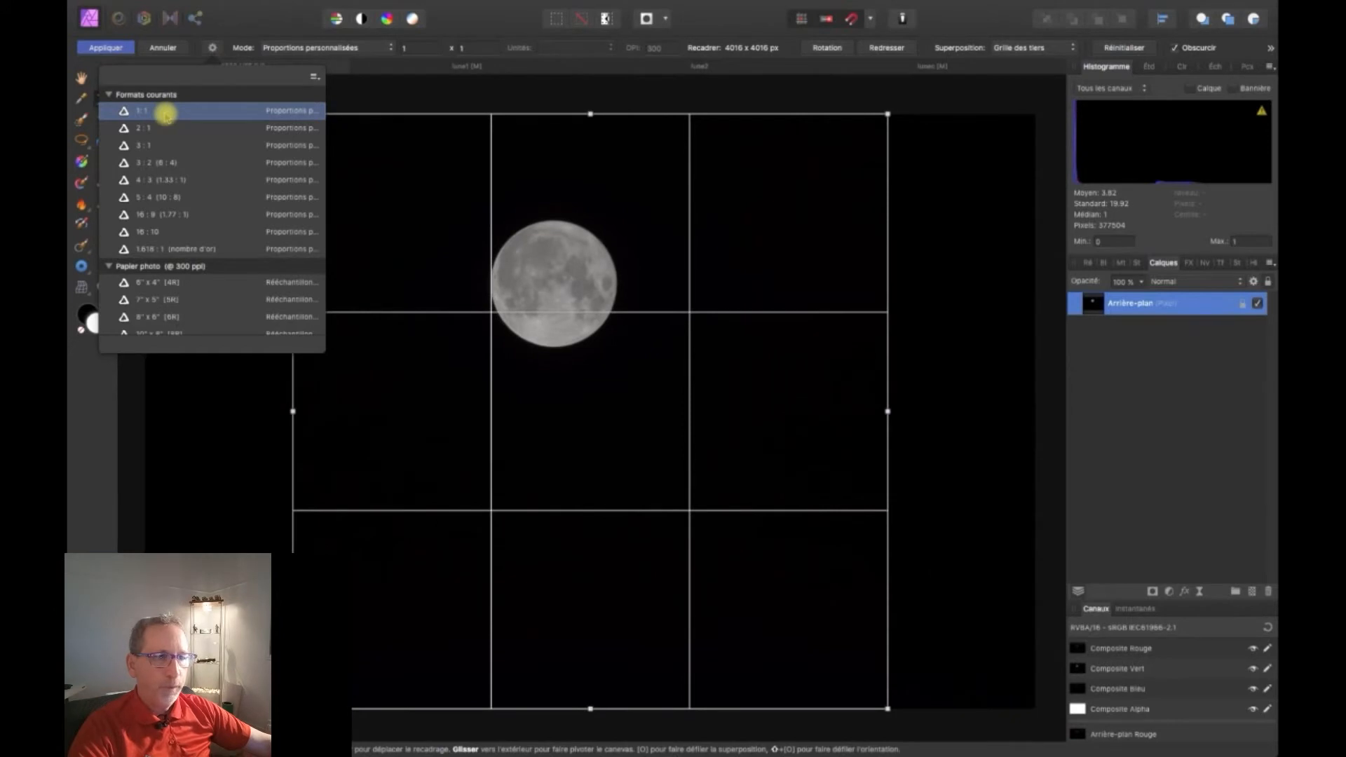
pyautogui.click(95, 492)
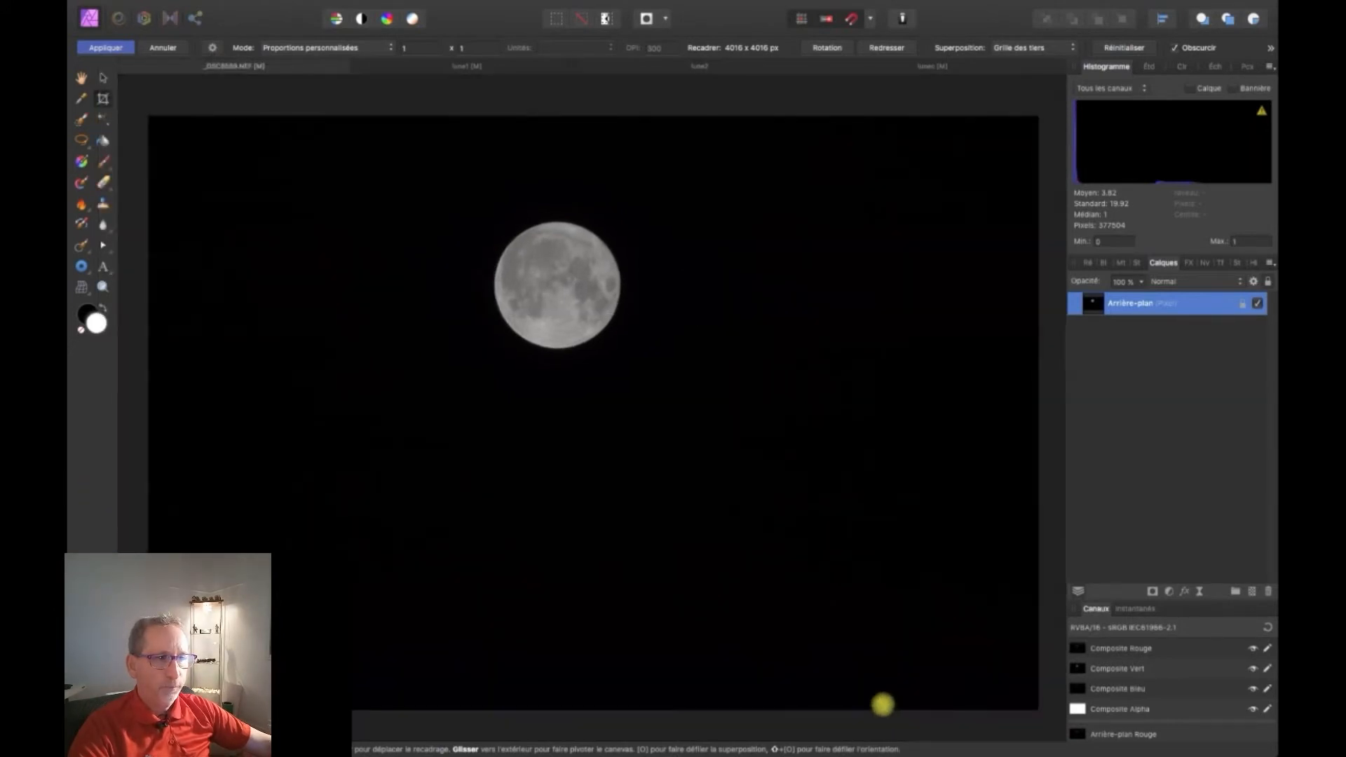
pyautogui.moveTo(880, 703); pyautogui.dragTo(689, 475)
pyautogui.moveTo(433, 372); pyautogui.dragTo(502, 377)
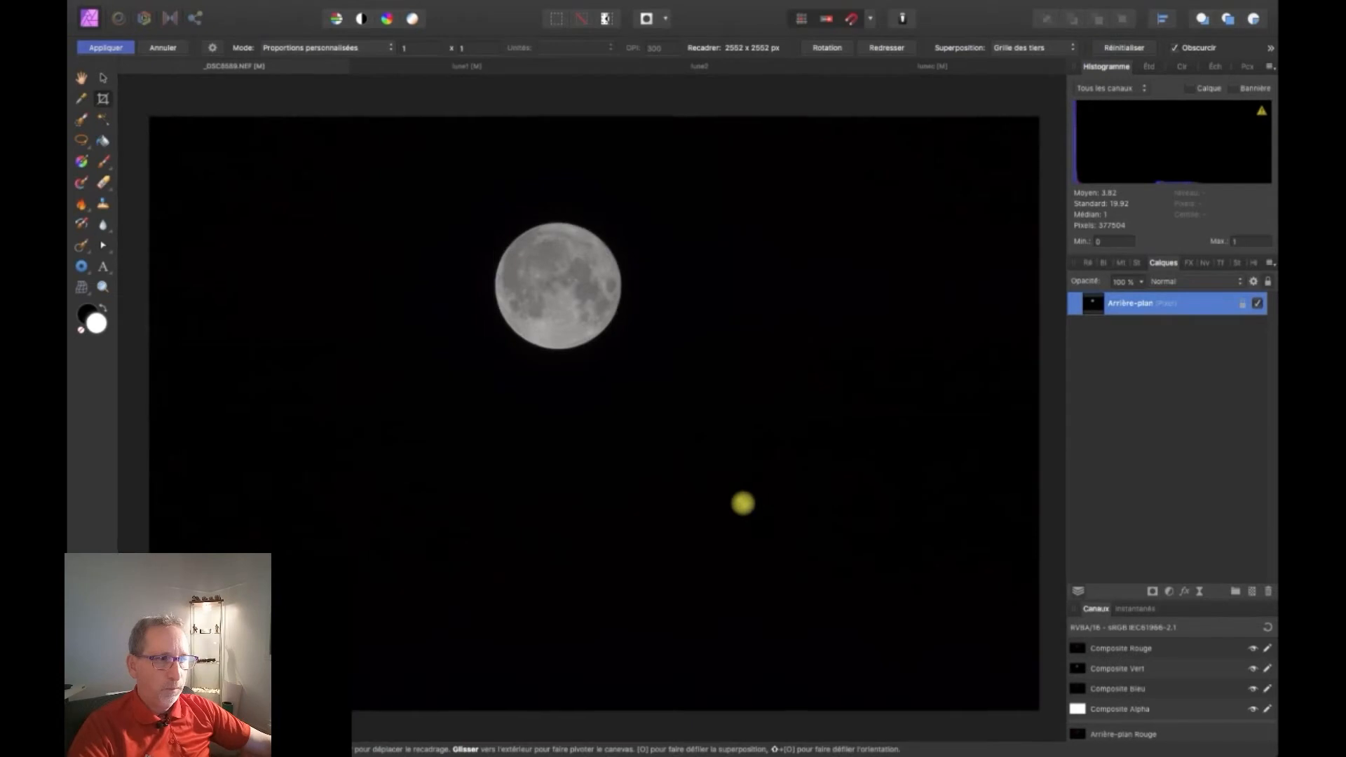
pyautogui.moveTo(743, 499); pyautogui.dragTo(703, 460)
pyautogui.moveTo(547, 335); pyautogui.dragTo(558, 335)
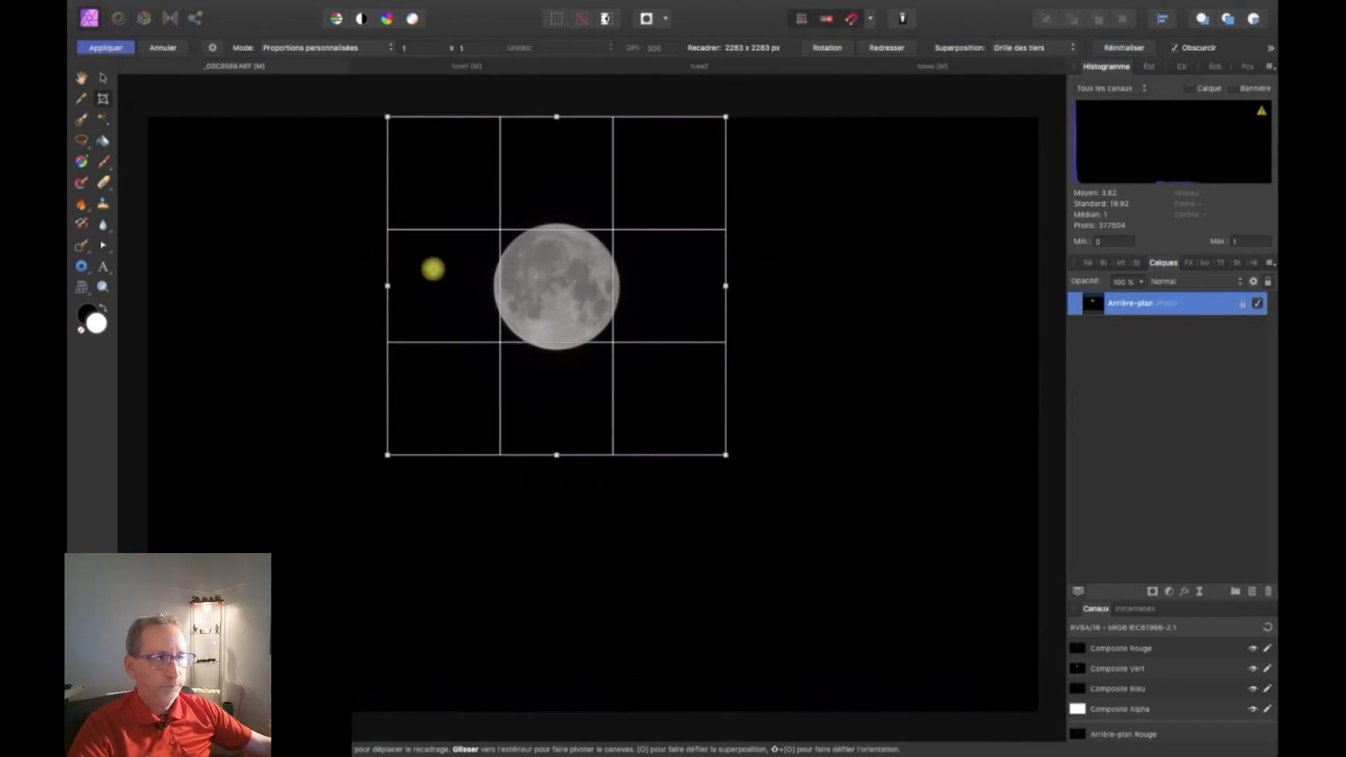
pyautogui.scroll(1, 433, 270)
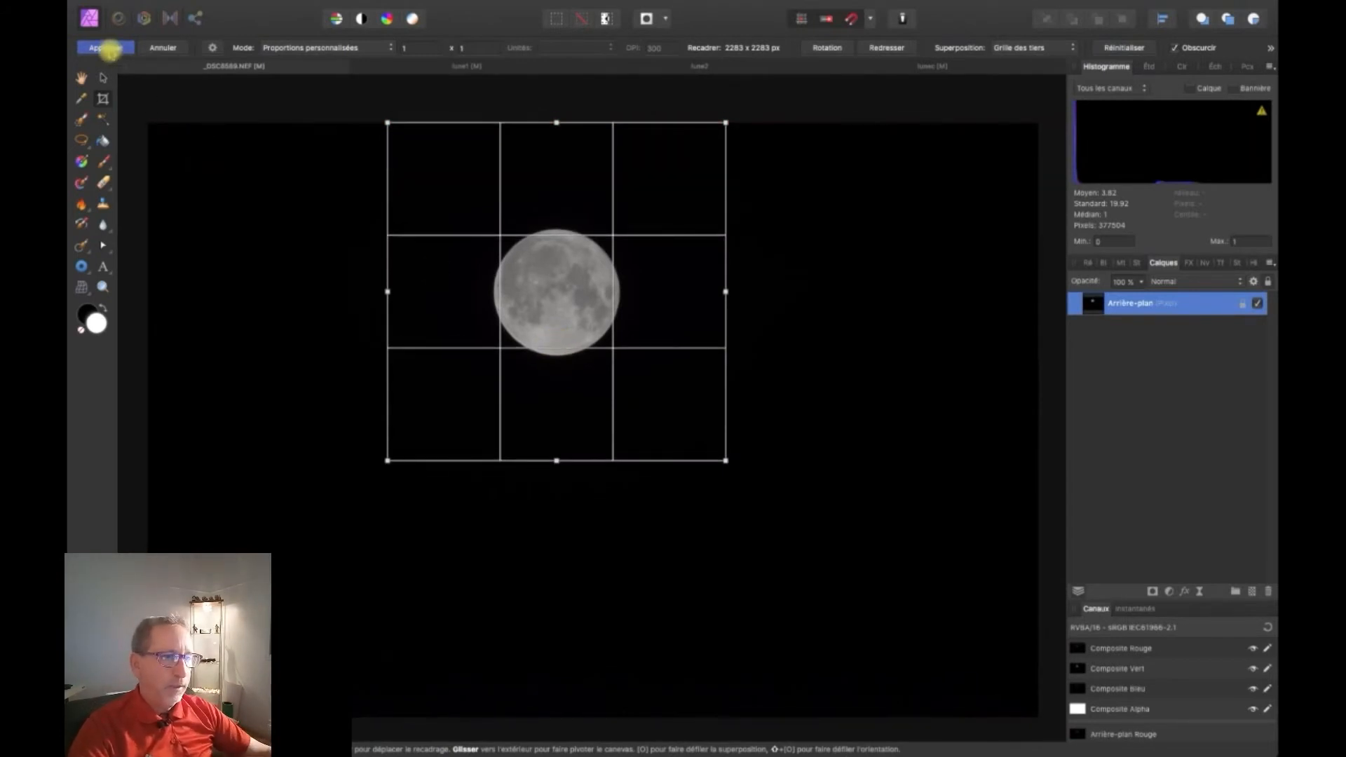
pyautogui.click(106, 48)
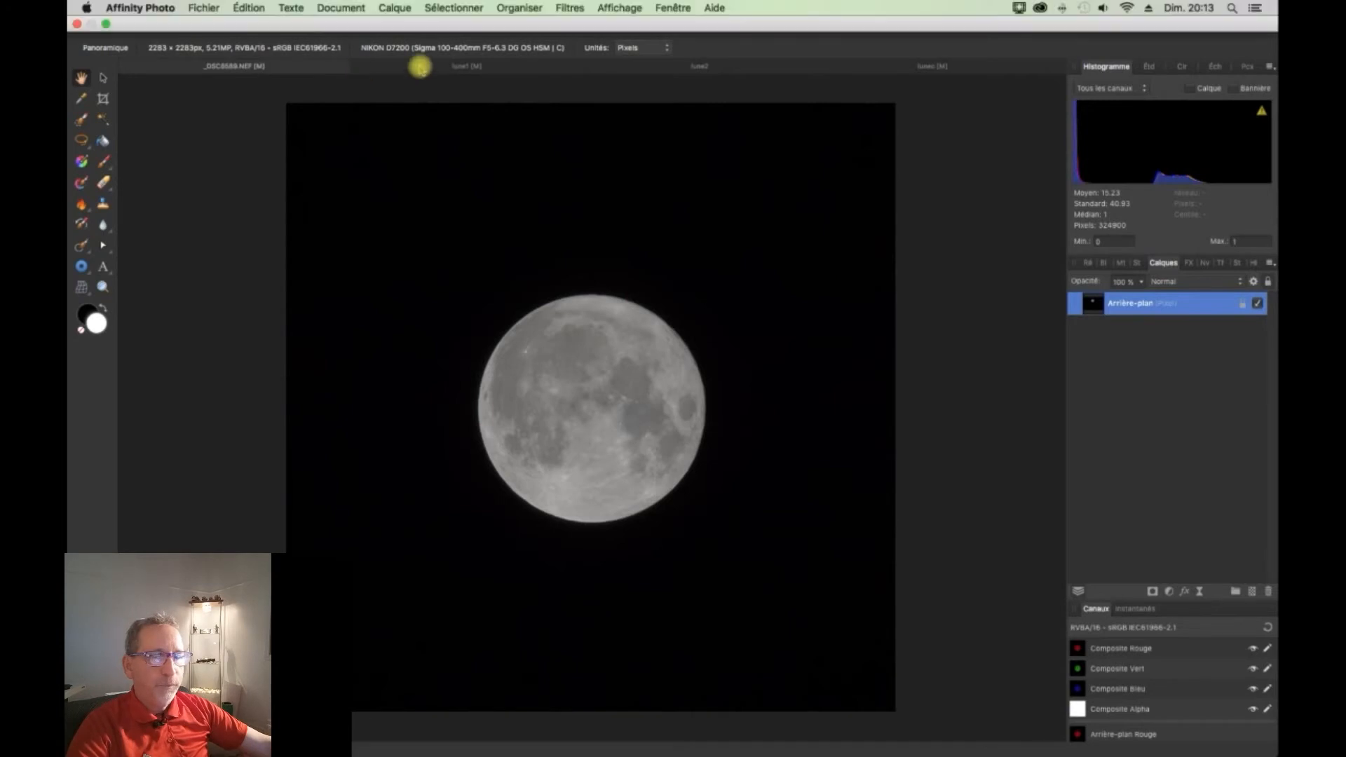
# Step: Switch to the already processed moon images and examine the list of adjustment layer types available for a new layer
pyautogui.click(487, 67)
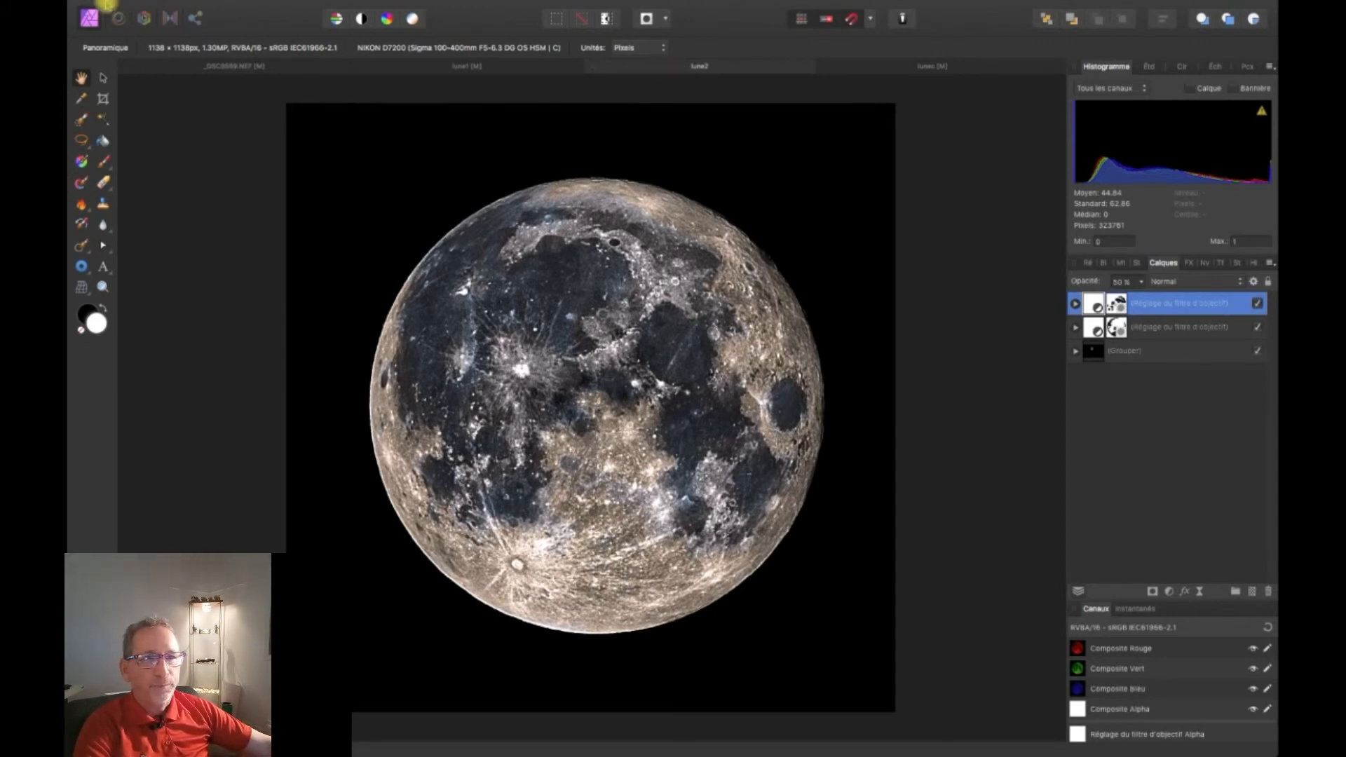
pyautogui.moveTo(249, 7)
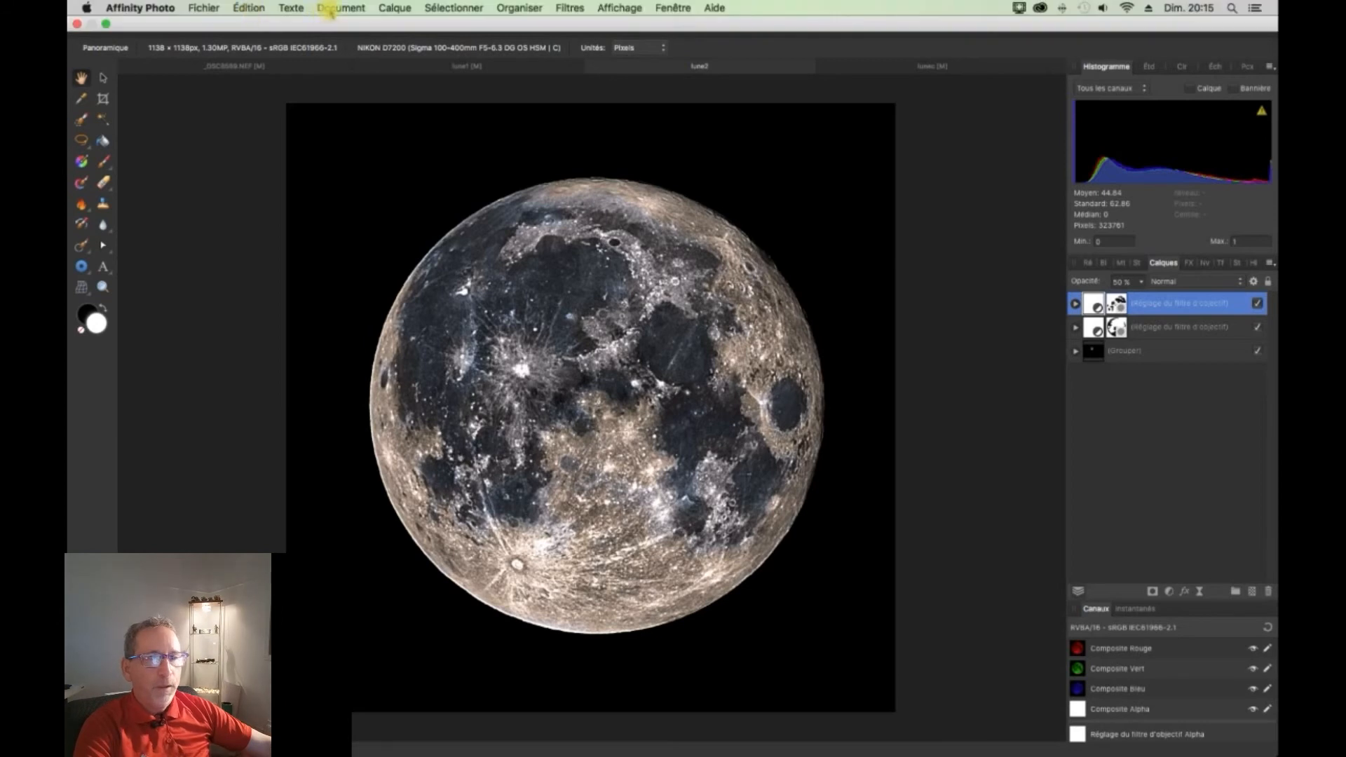
pyautogui.click(392, 7)
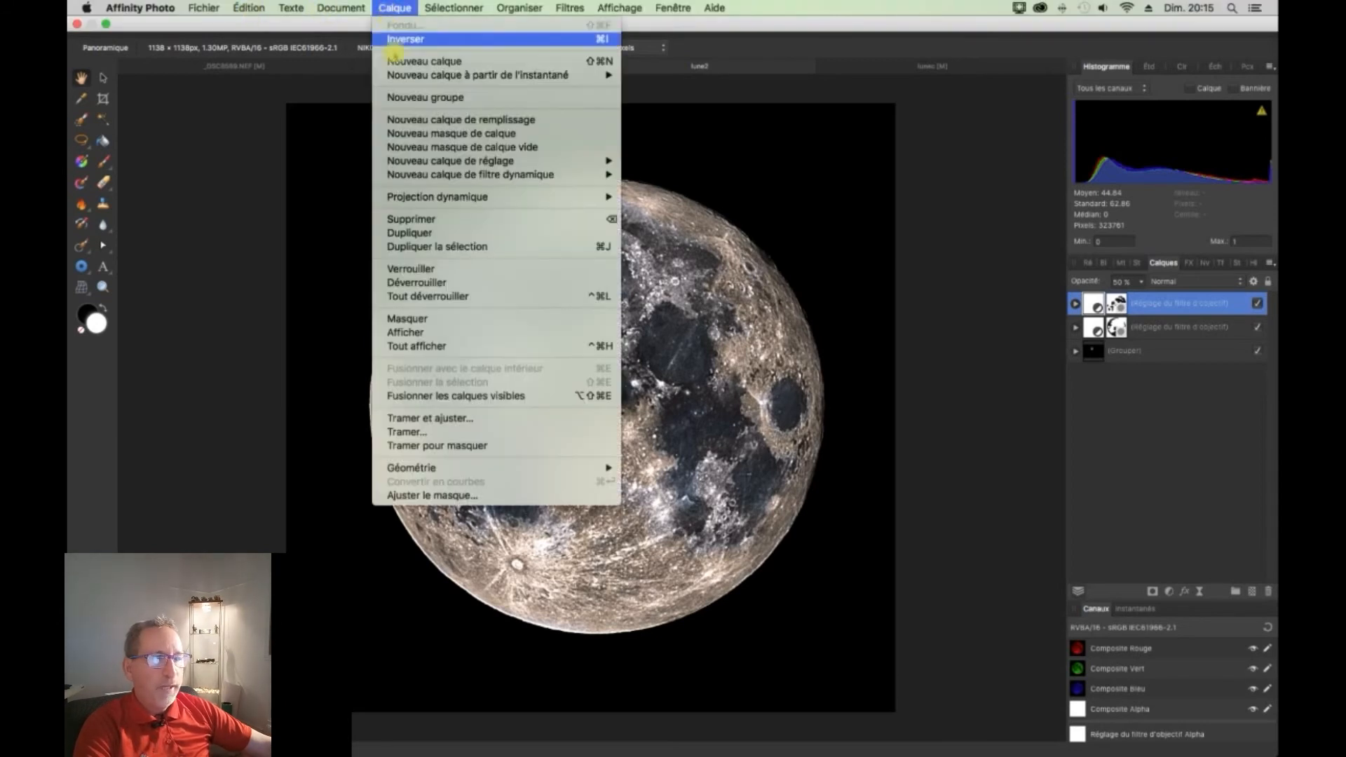
pyautogui.moveTo(485, 162)
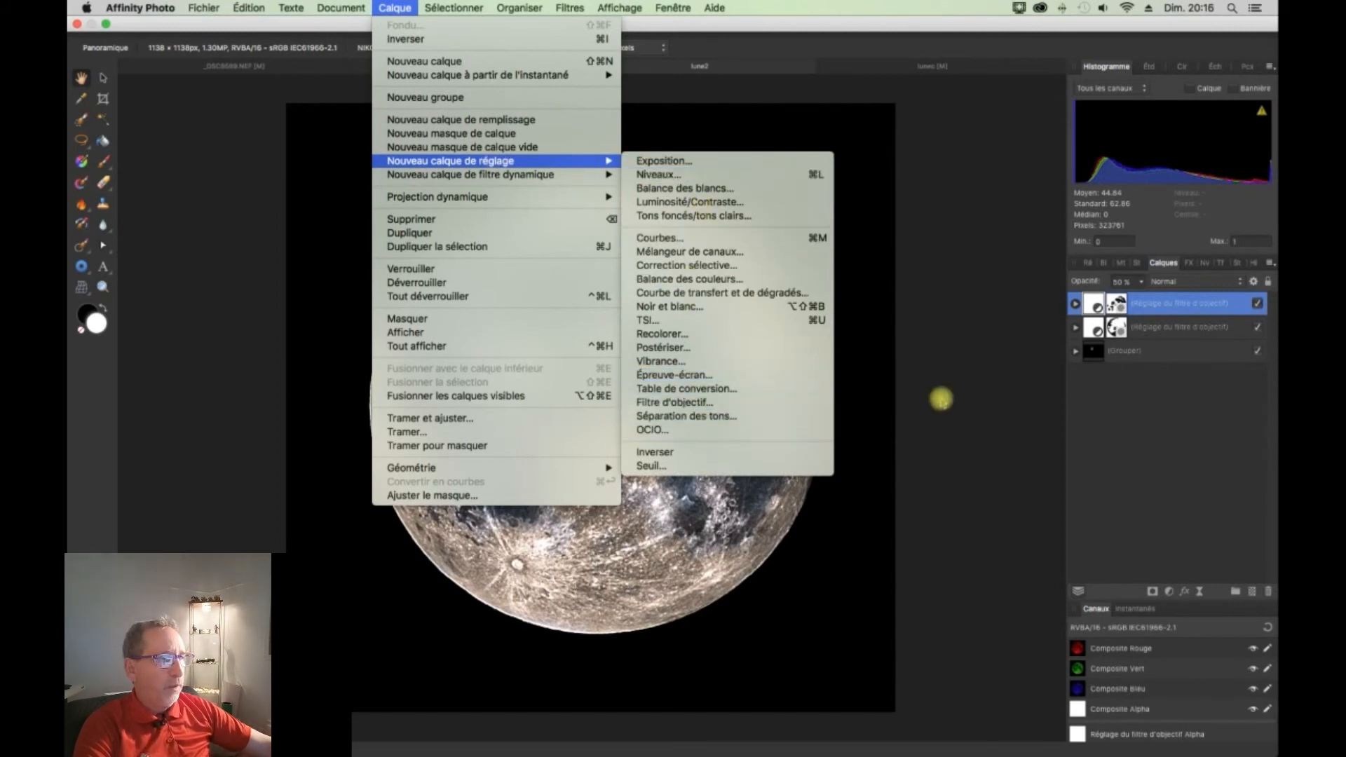
pyautogui.click(921, 34)
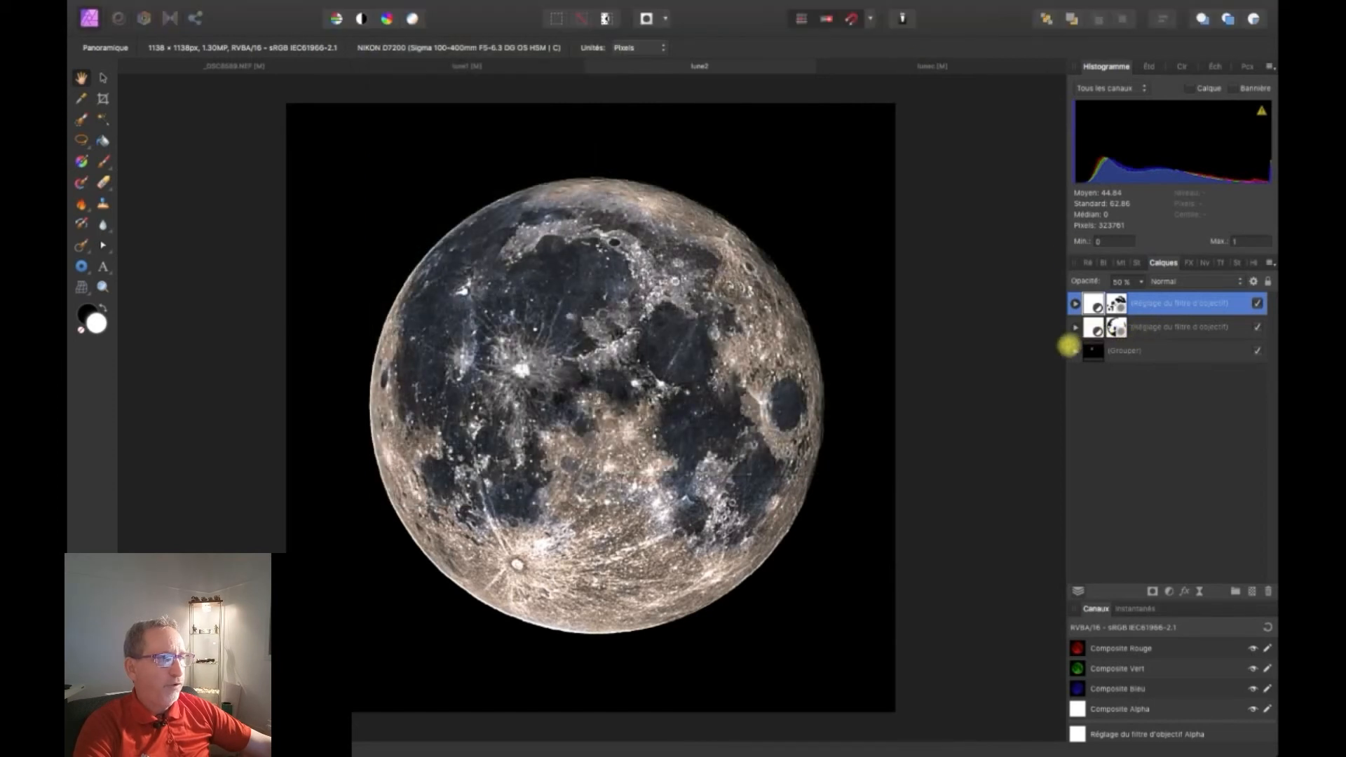
# Step: Examine the lower lens filter adjustment's mask, filter colour, optical density and opacity settings
pyautogui.click(1093, 328)
pyautogui.click(1077, 327)
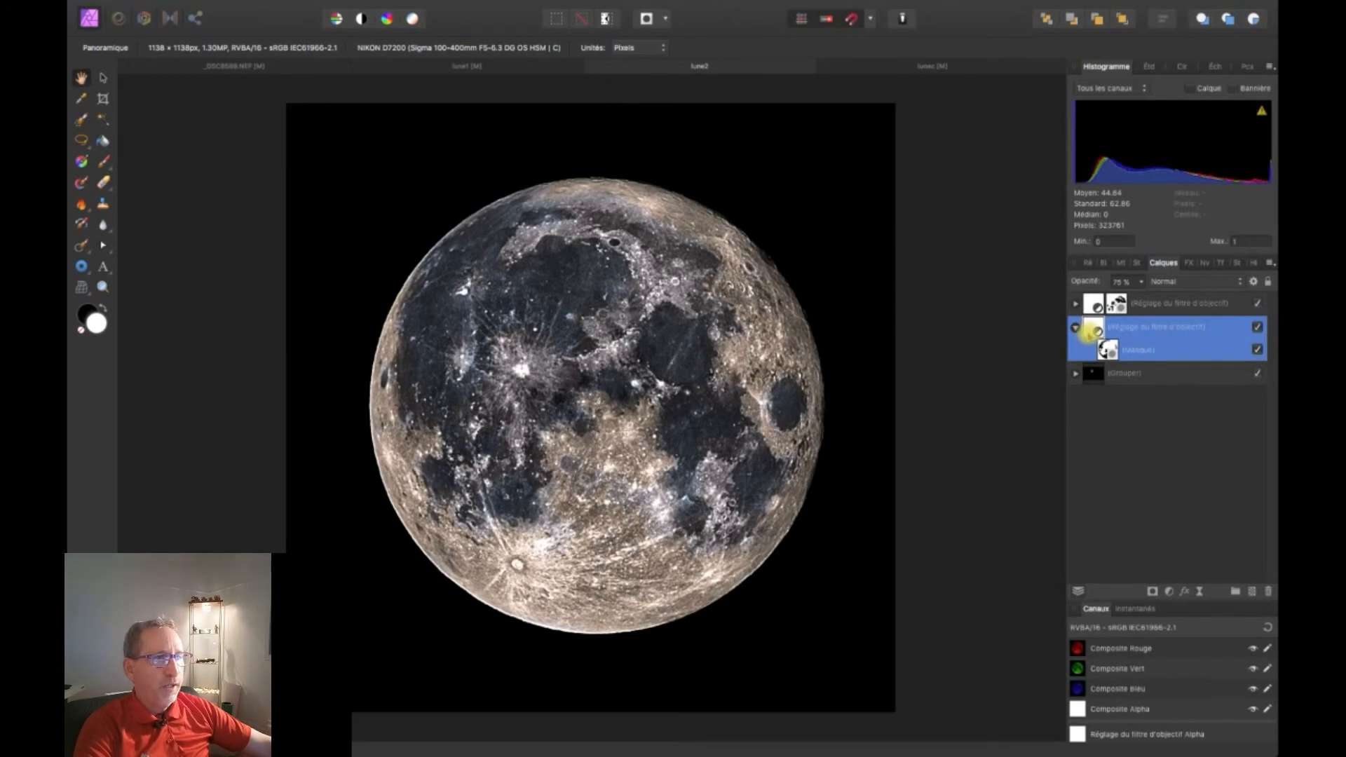
pyautogui.doubleClick(1088, 329)
pyautogui.moveTo(845, 239); pyautogui.dragTo(928, 158)
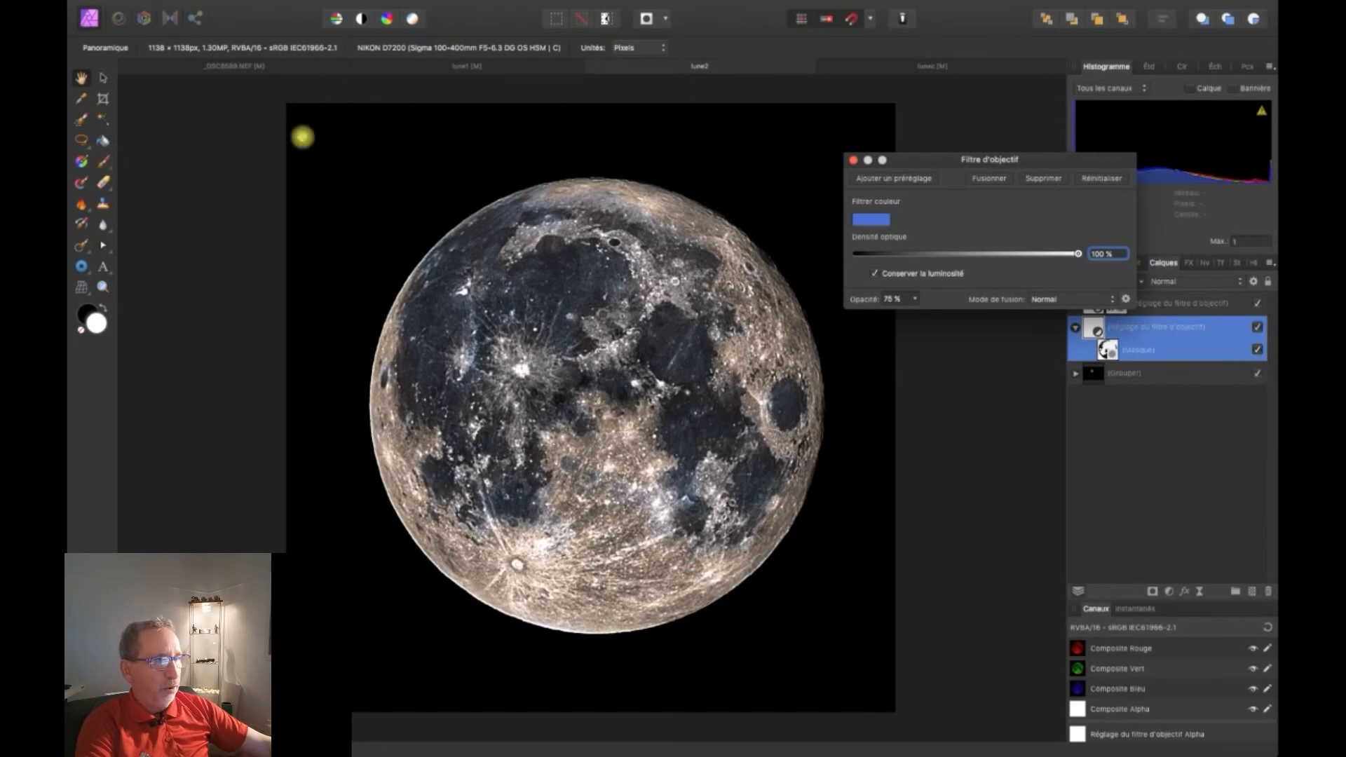
pyautogui.click(854, 160)
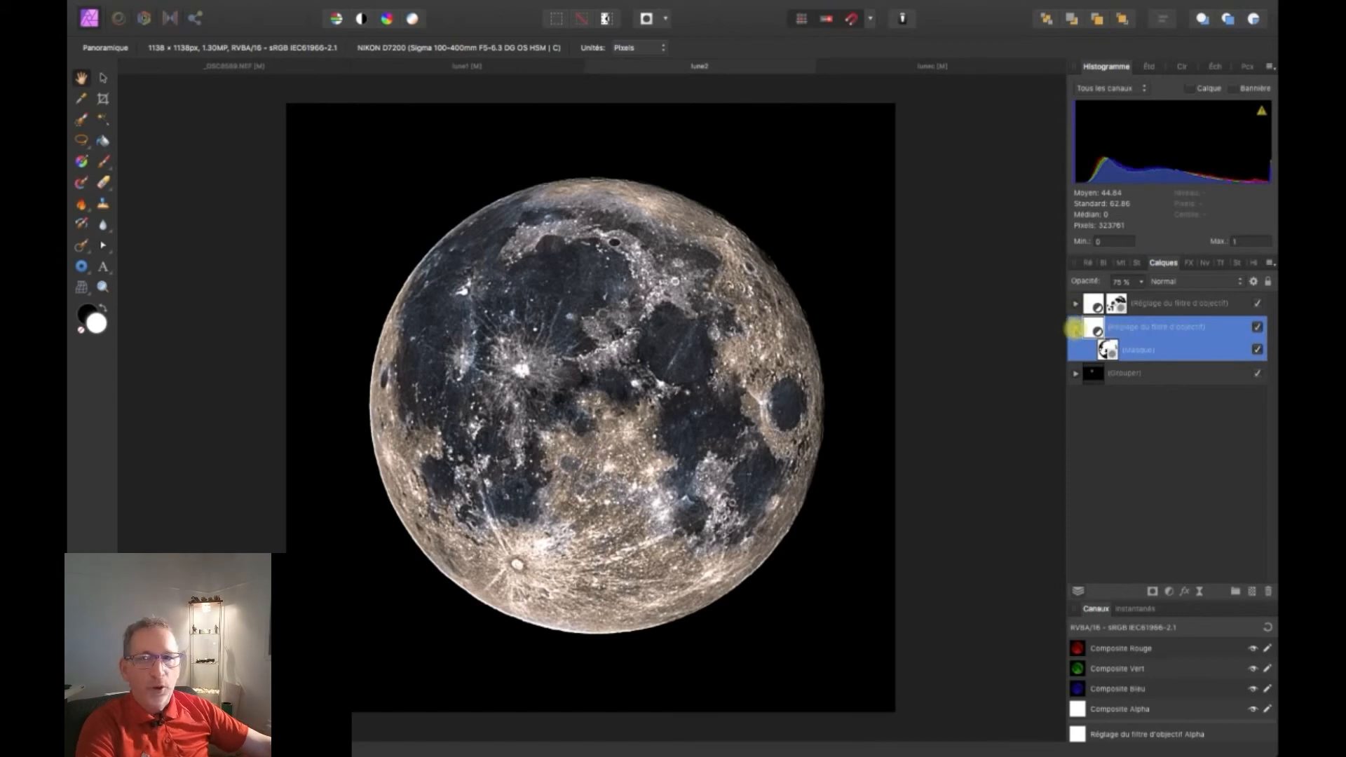
pyautogui.click(1076, 326)
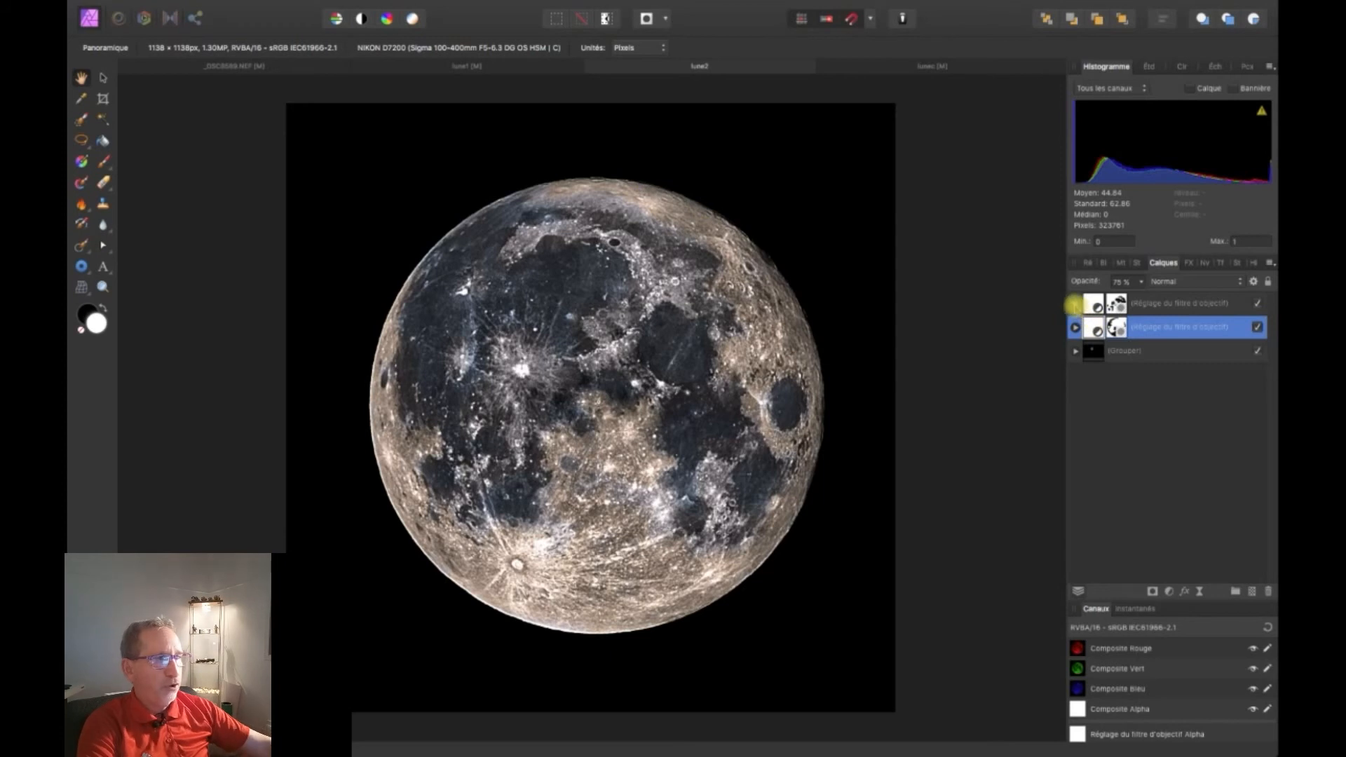
# Step: Examine the upper lens filter adjustment's mask, density and opacity, including its orange filter colour in the hue colour picker
pyautogui.click(1076, 303)
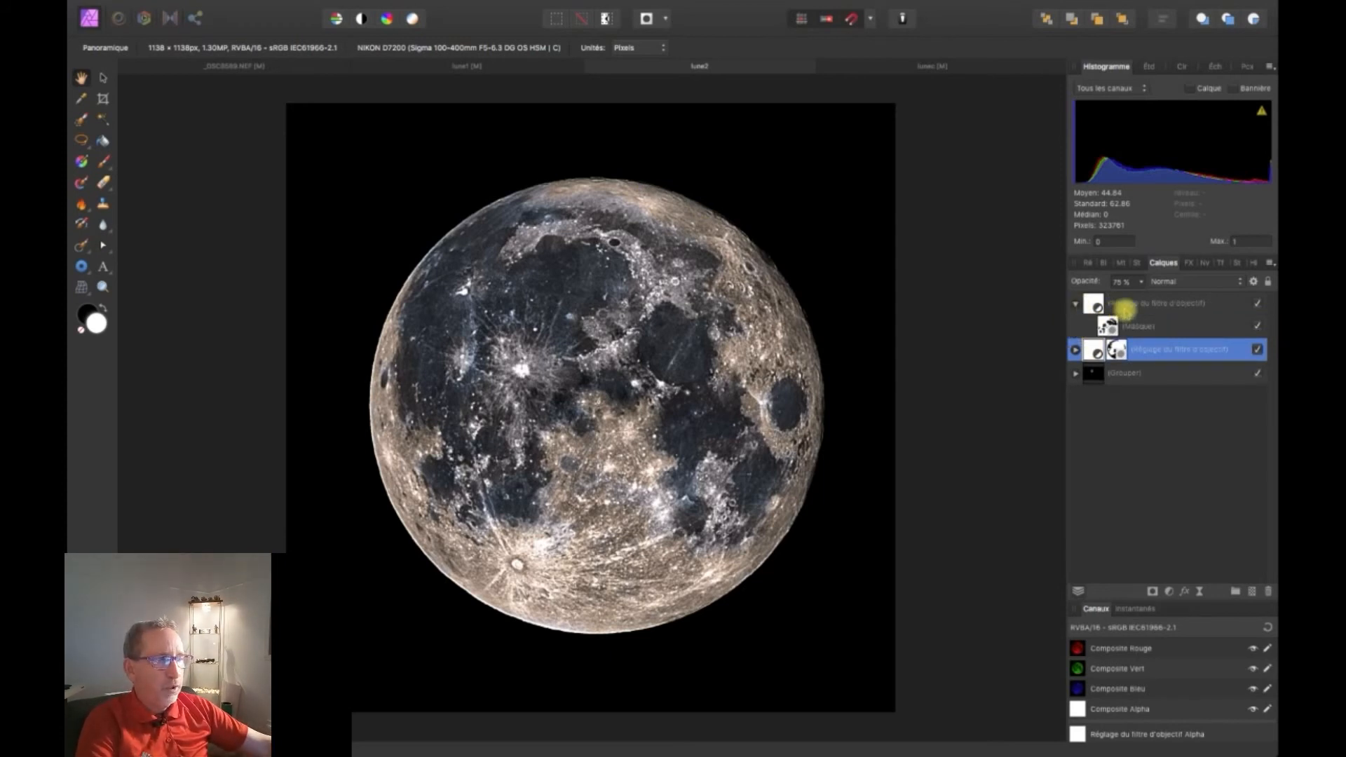
pyautogui.doubleClick(1094, 304)
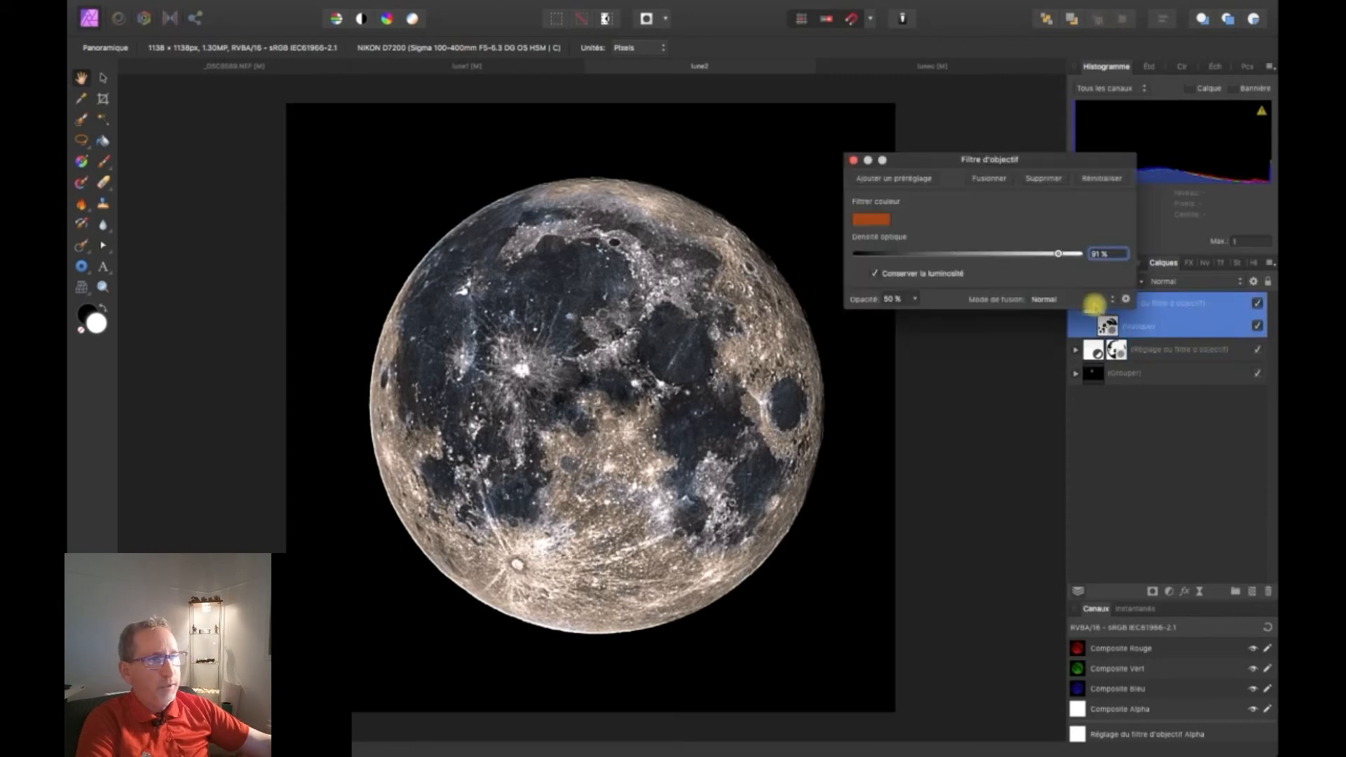
pyautogui.click(863, 222)
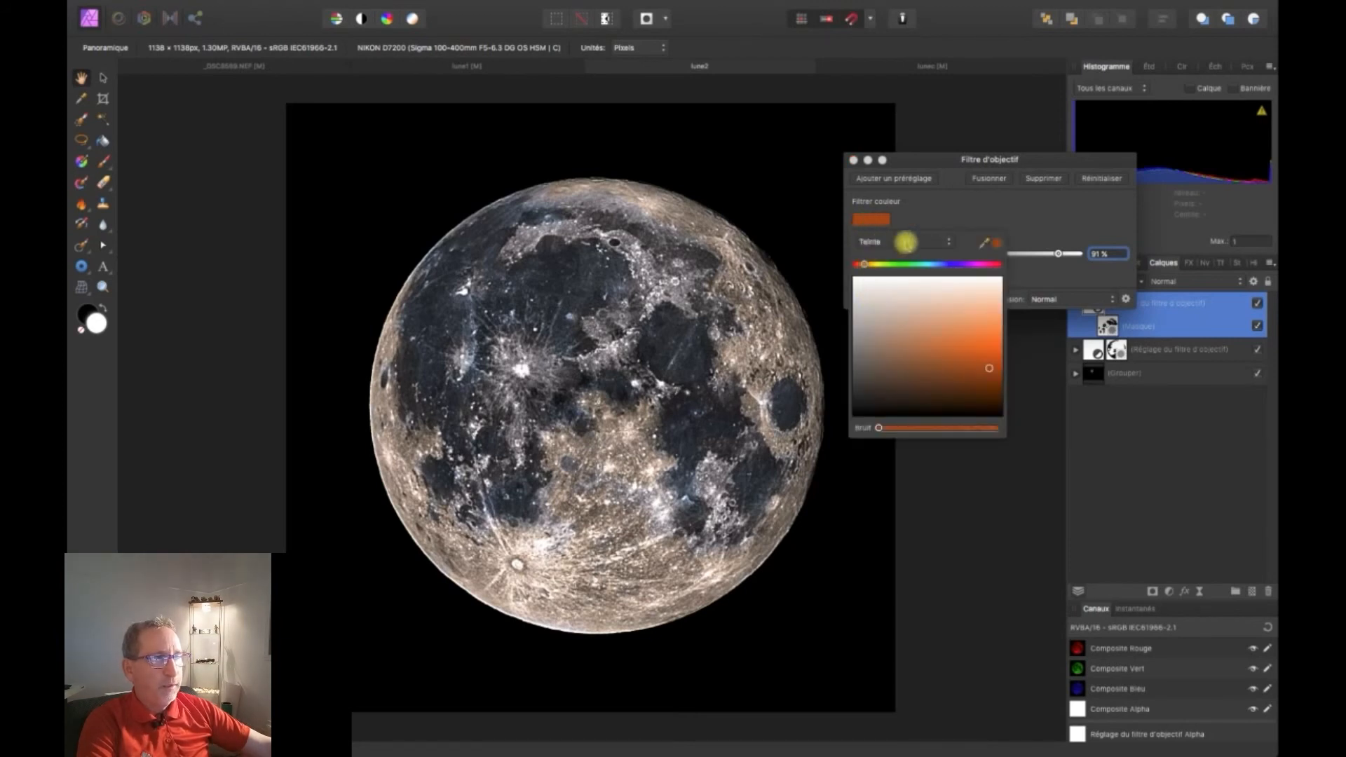
pyautogui.click(951, 242)
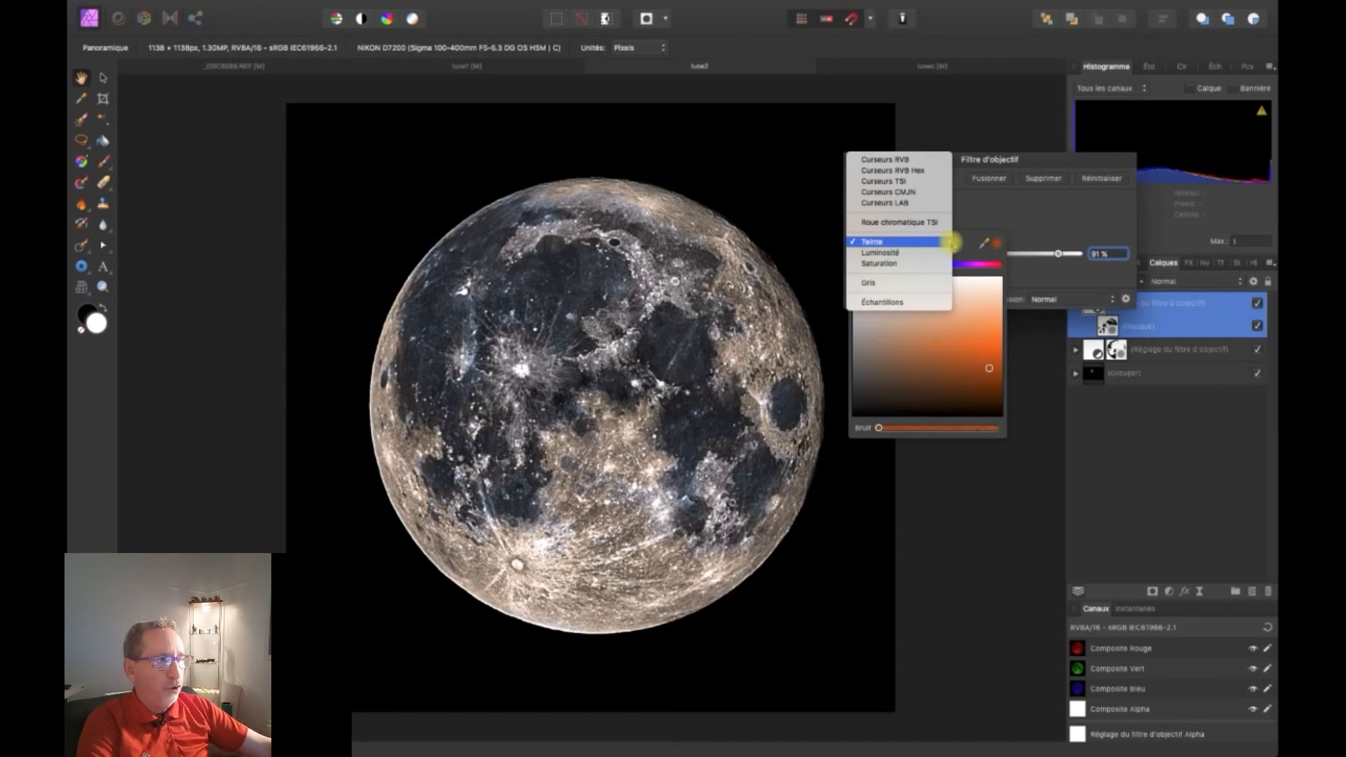
pyautogui.click(951, 242)
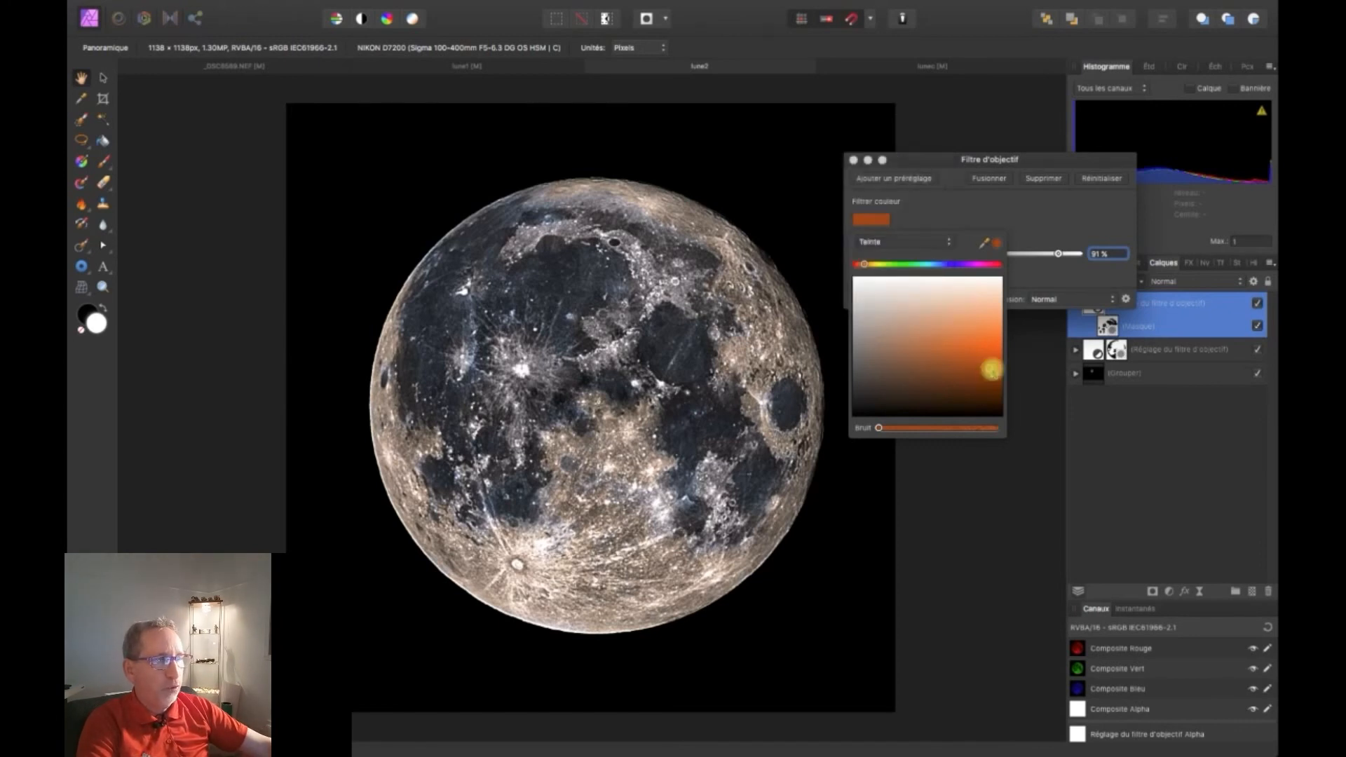
pyautogui.moveTo(985, 364); pyautogui.dragTo(990, 370)
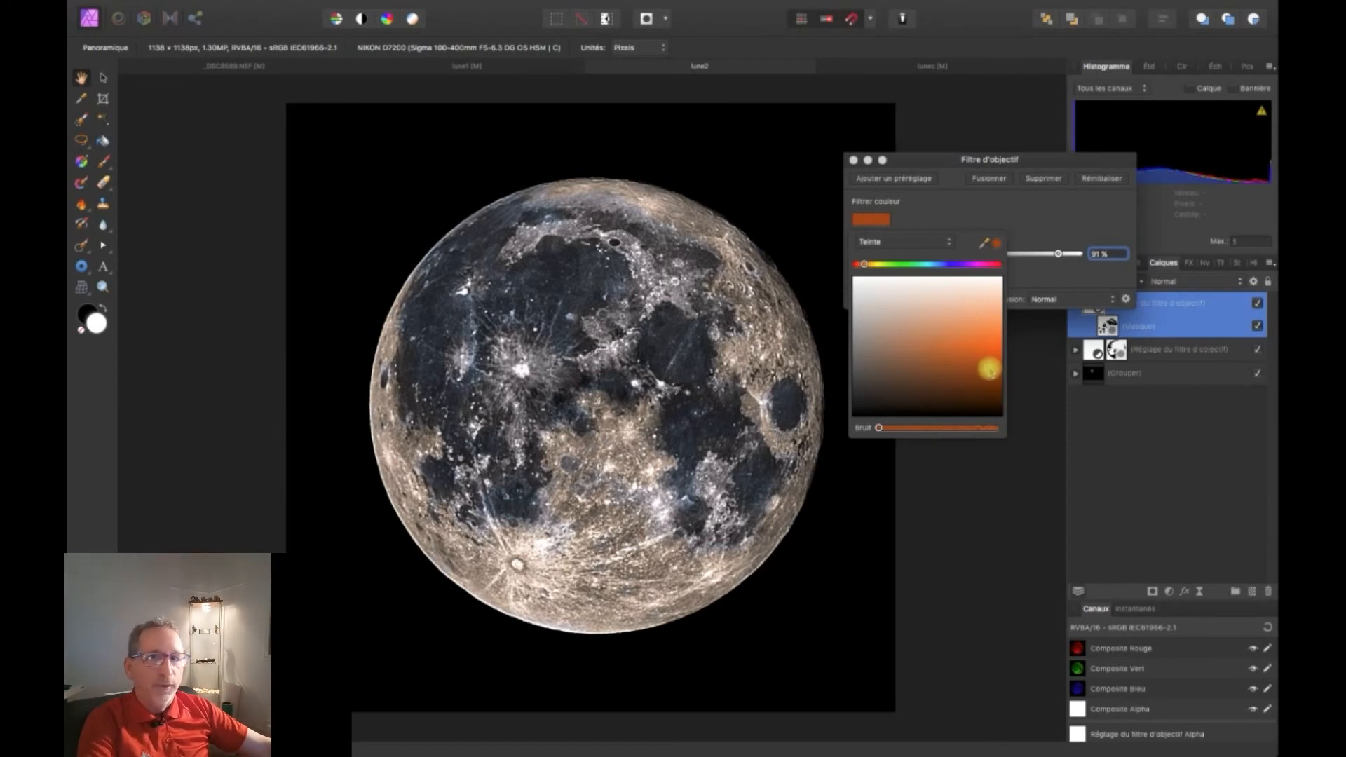
pyautogui.moveTo(988, 370); pyautogui.dragTo(986, 367)
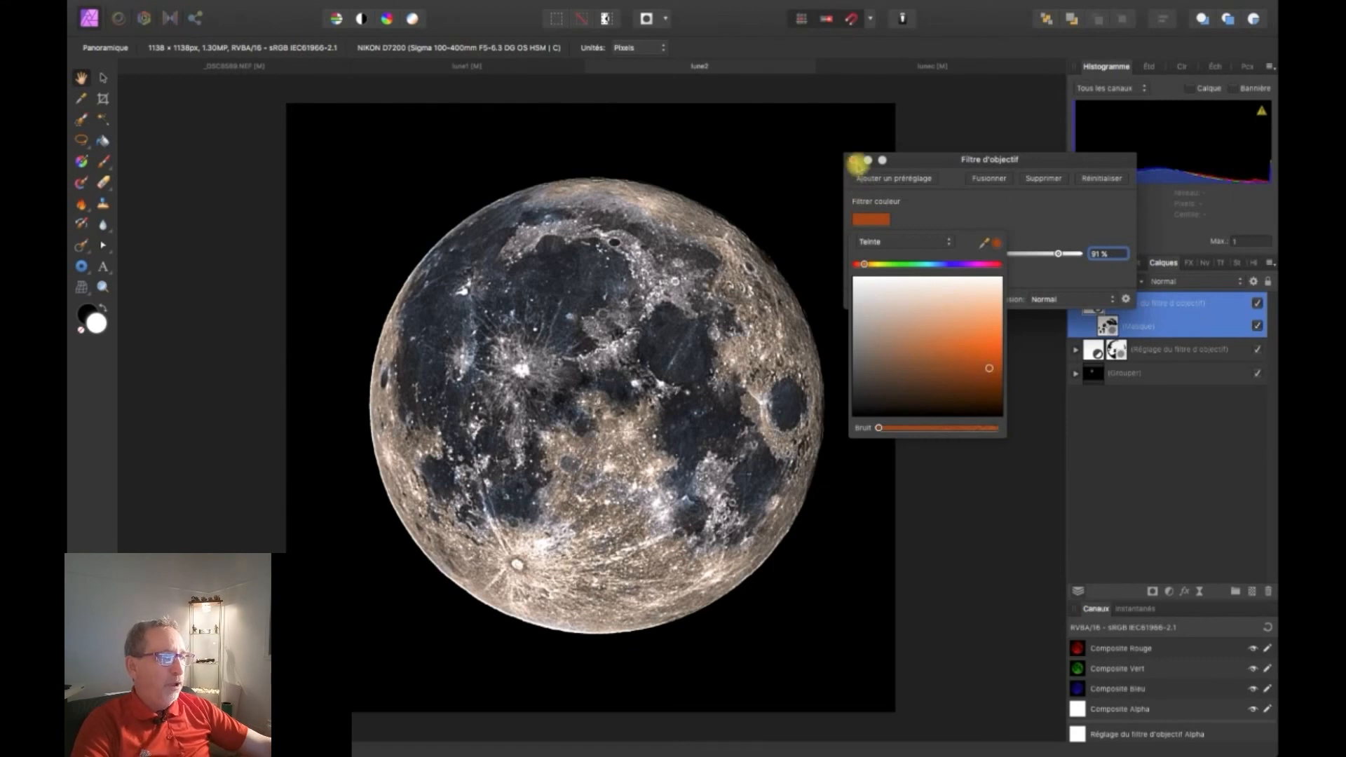
pyautogui.click(855, 160)
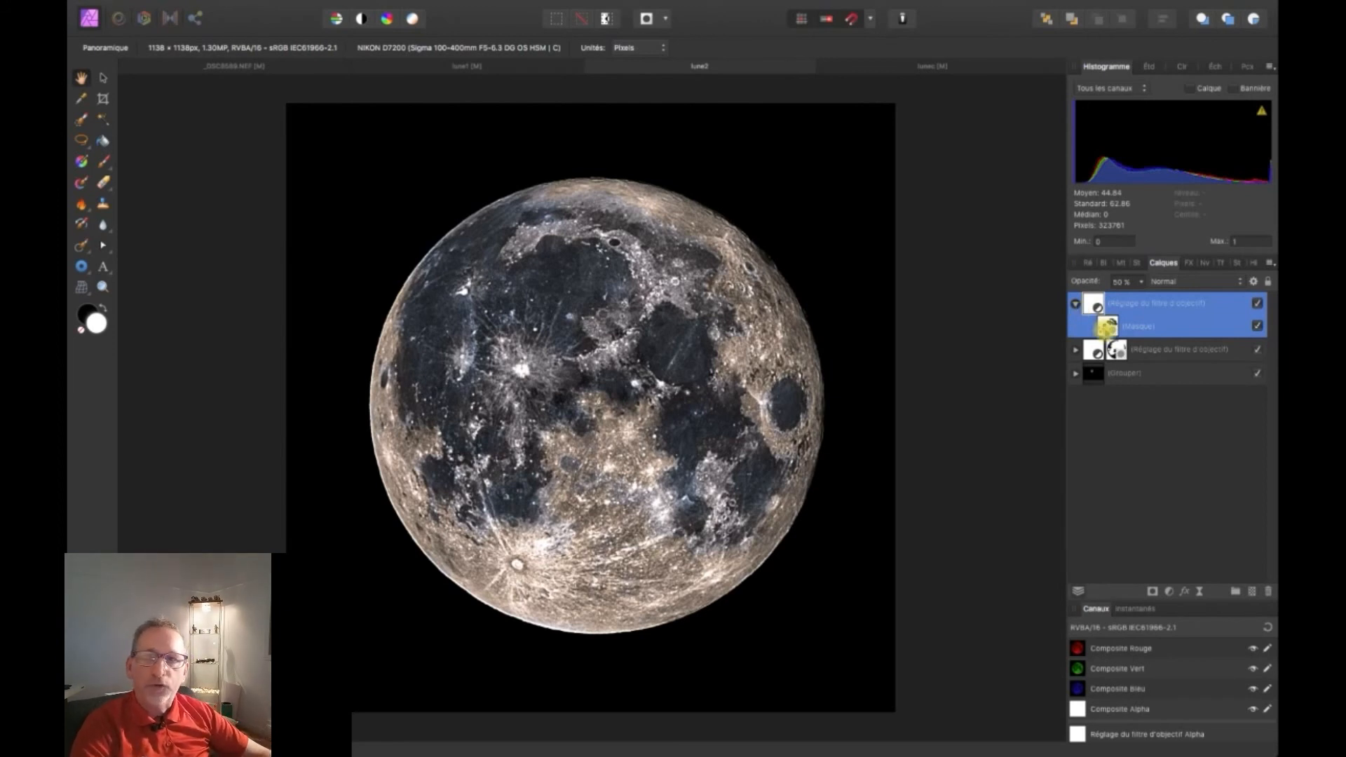
pyautogui.click(1075, 304)
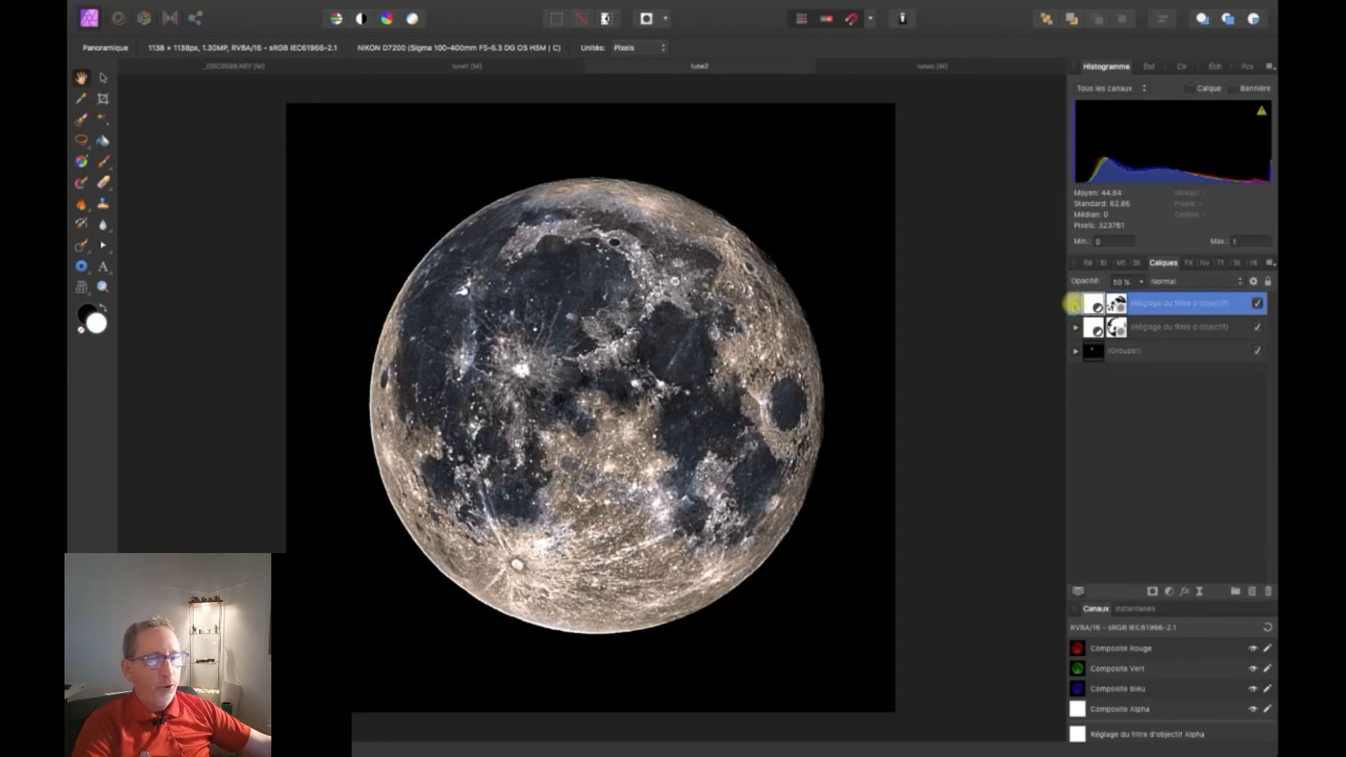
# Step: Expand and collapse both lens filter adjustments to view the mask nested in each
pyautogui.click(1075, 304)
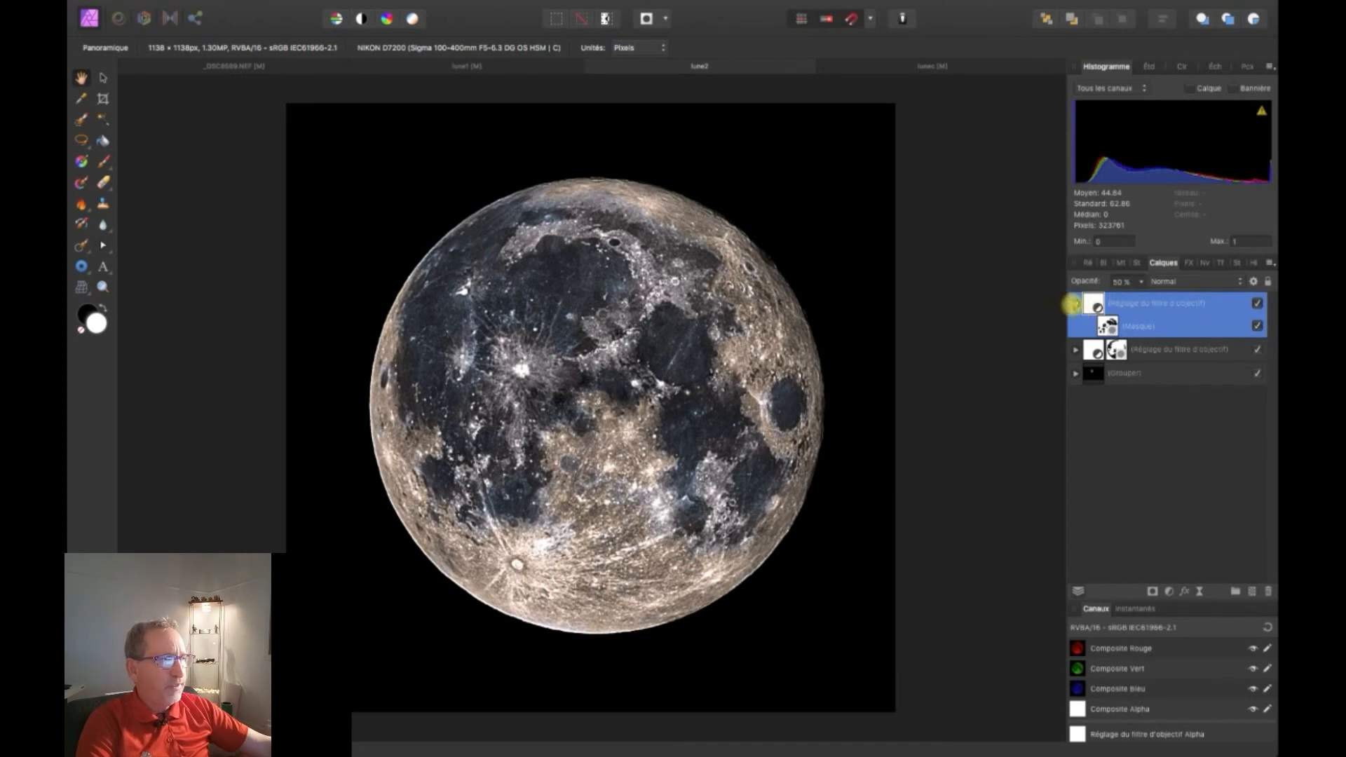
pyautogui.click(1075, 303)
pyautogui.click(1074, 327)
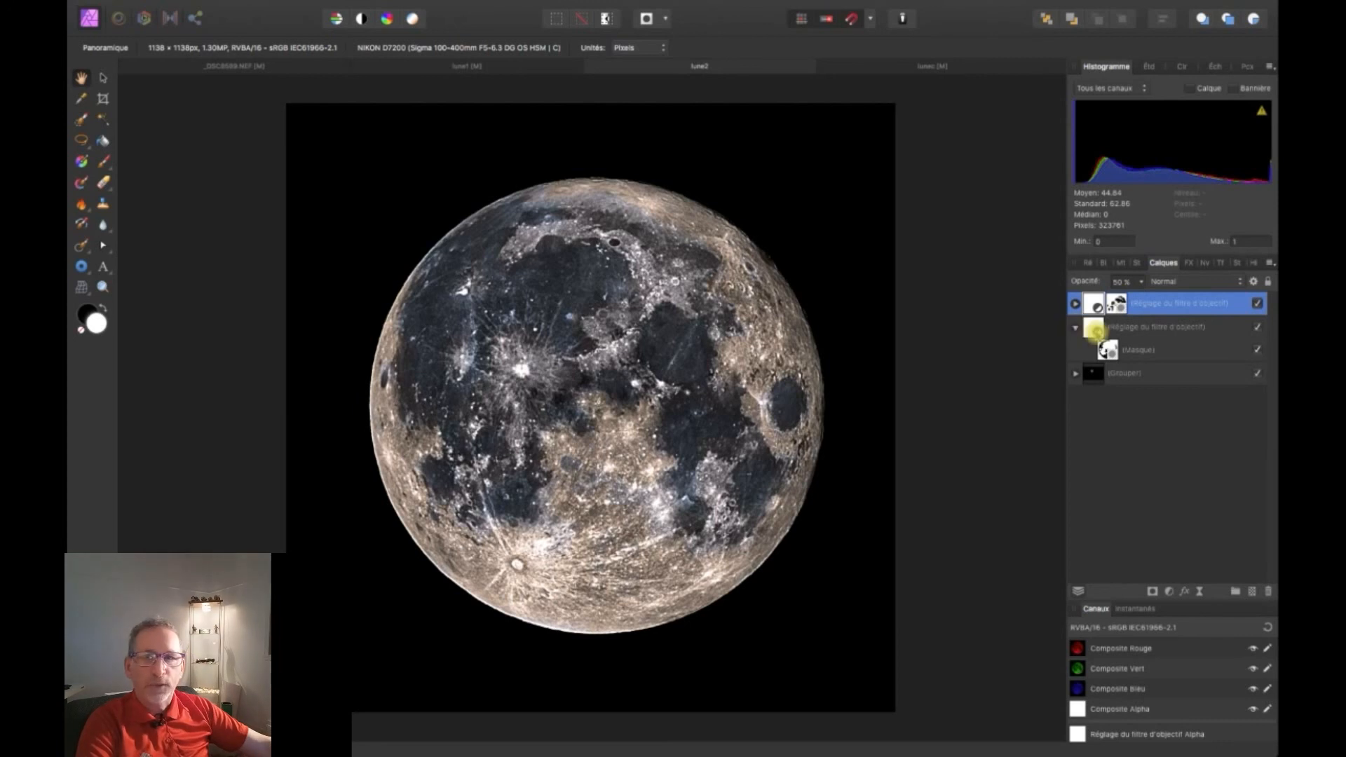
pyautogui.click(1075, 327)
pyautogui.click(1075, 327)
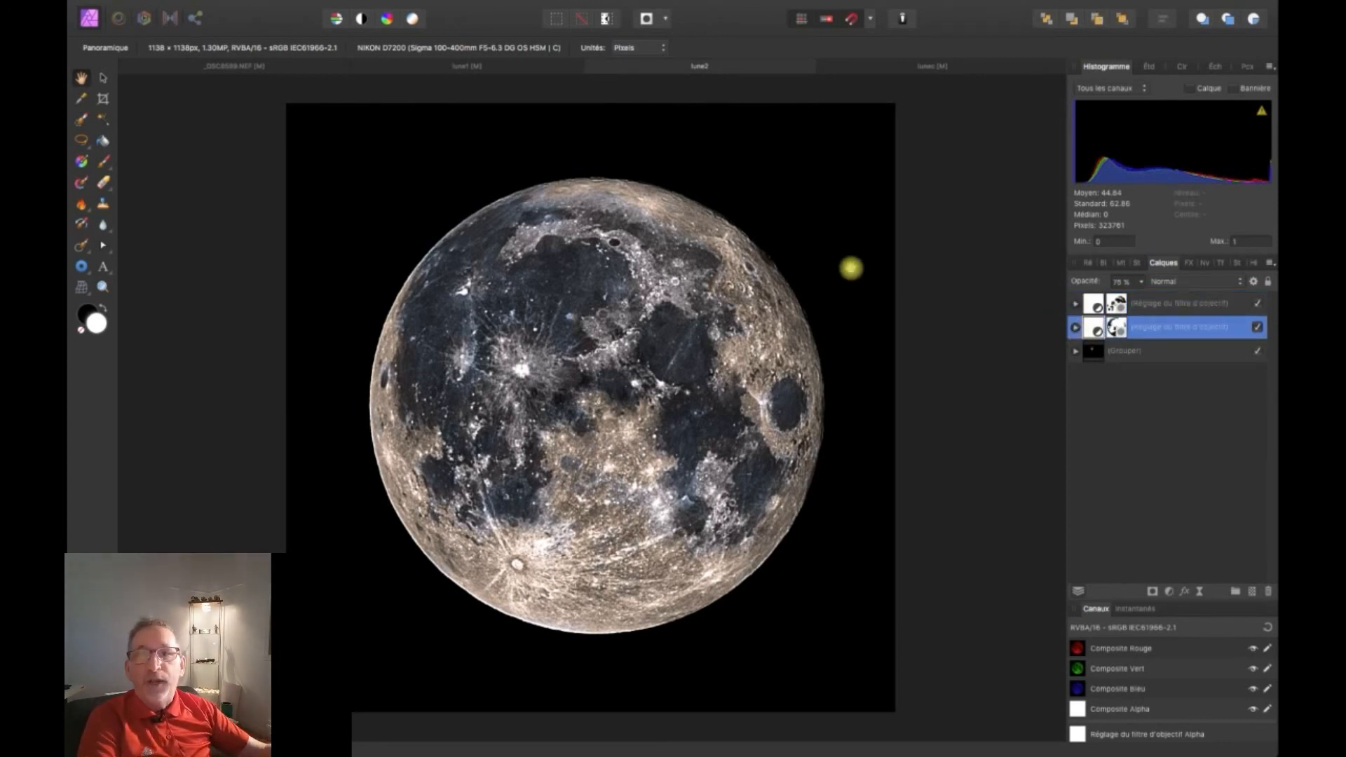
# Step: Switch to the last open moon document and examine the balance and tint settings of its white balance adjustment
pyautogui.click(889, 67)
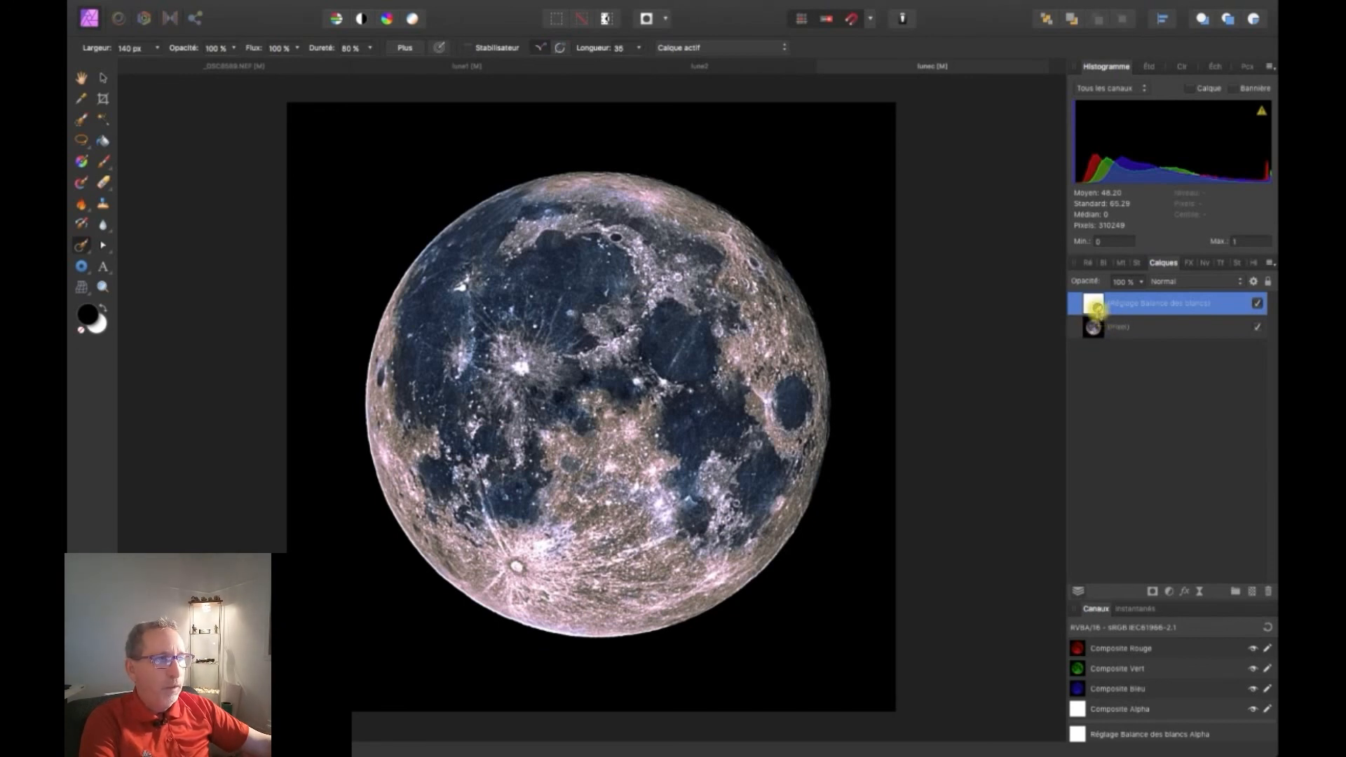
pyautogui.click(1094, 305)
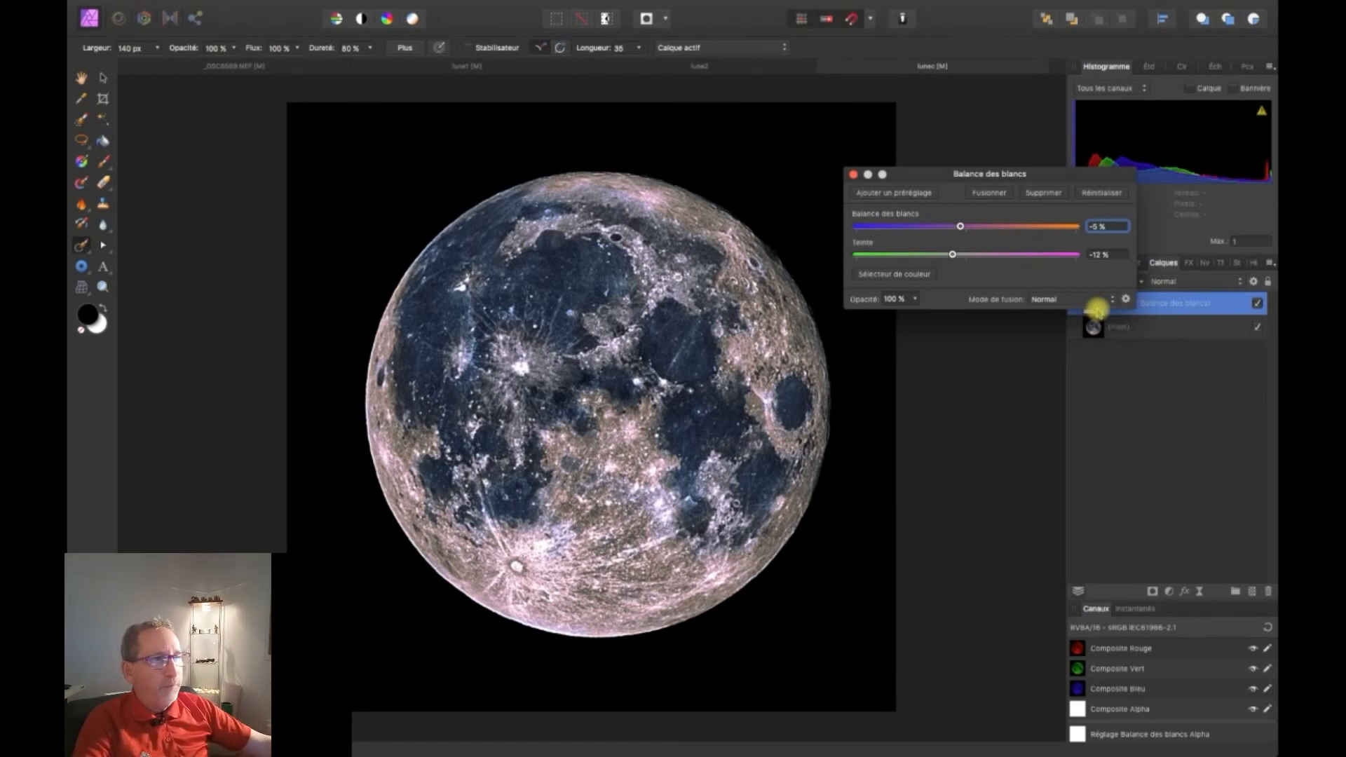
pyautogui.click(854, 175)
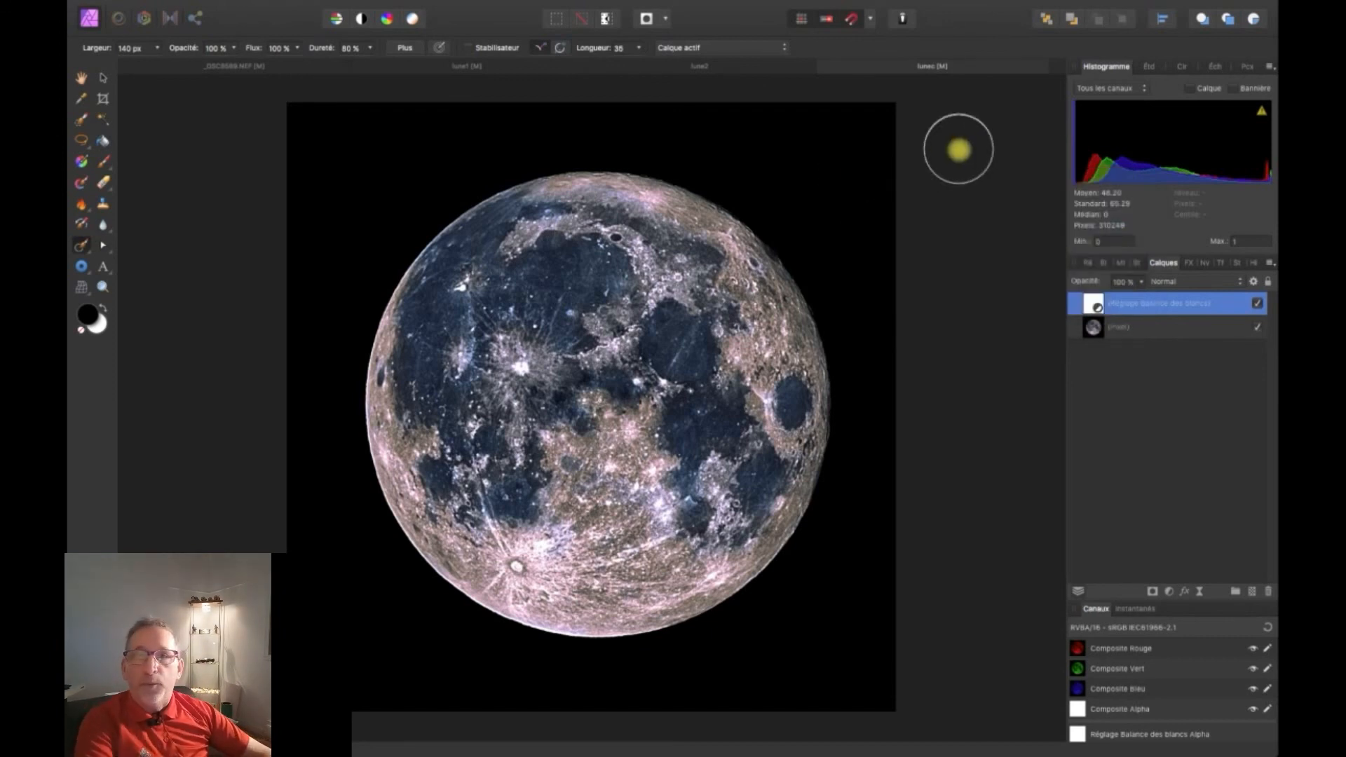